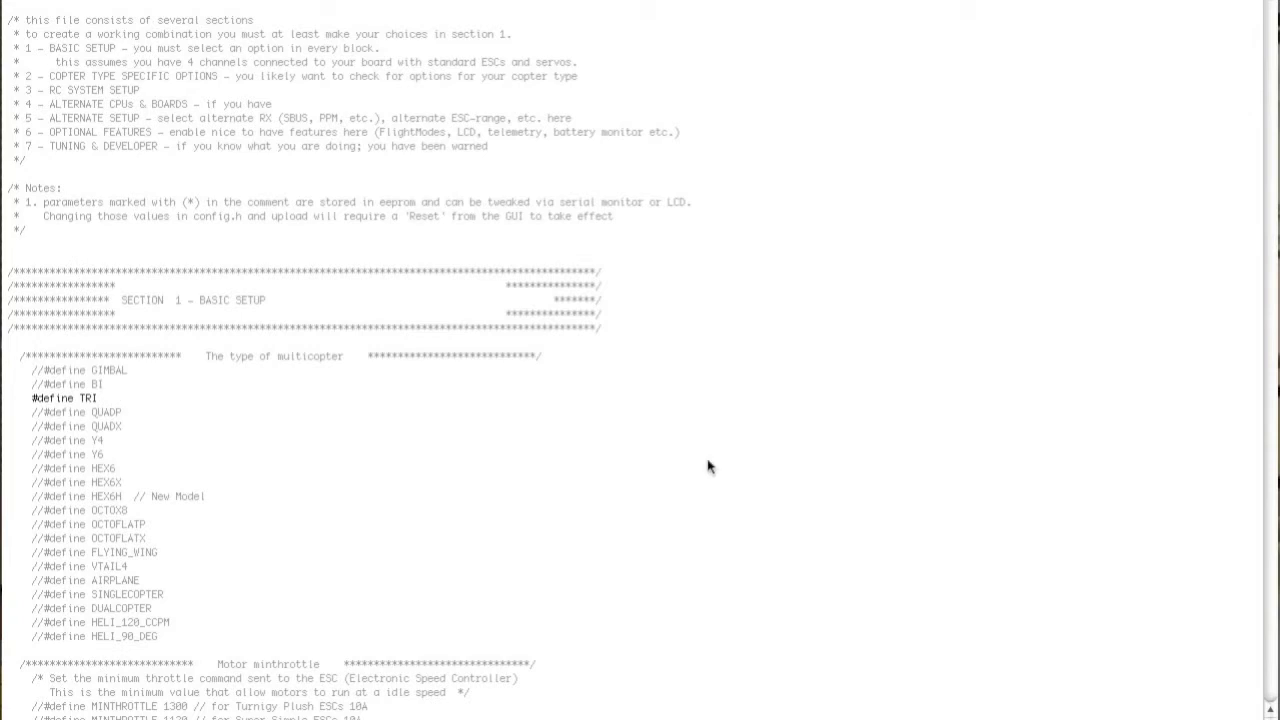
Scroll config.h from the TRI multicopter type past MINTHROTTLE 1150 to the SIRIUSGPS board define.
{"action": "left_click_drag", "start_coordinate": [1271, 6], "coordinate": [1271, 23]}
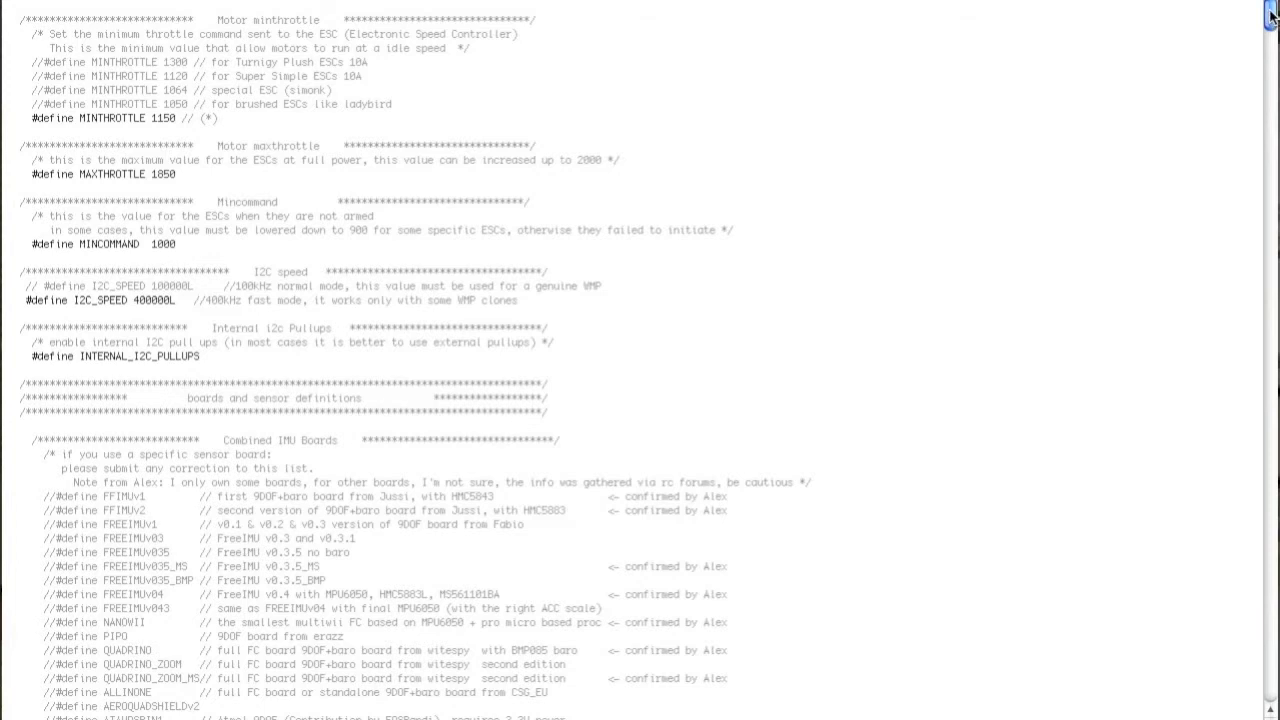
{"action": "left_click_drag", "start_coordinate": [1270, 20], "coordinate": [1268, 36]}
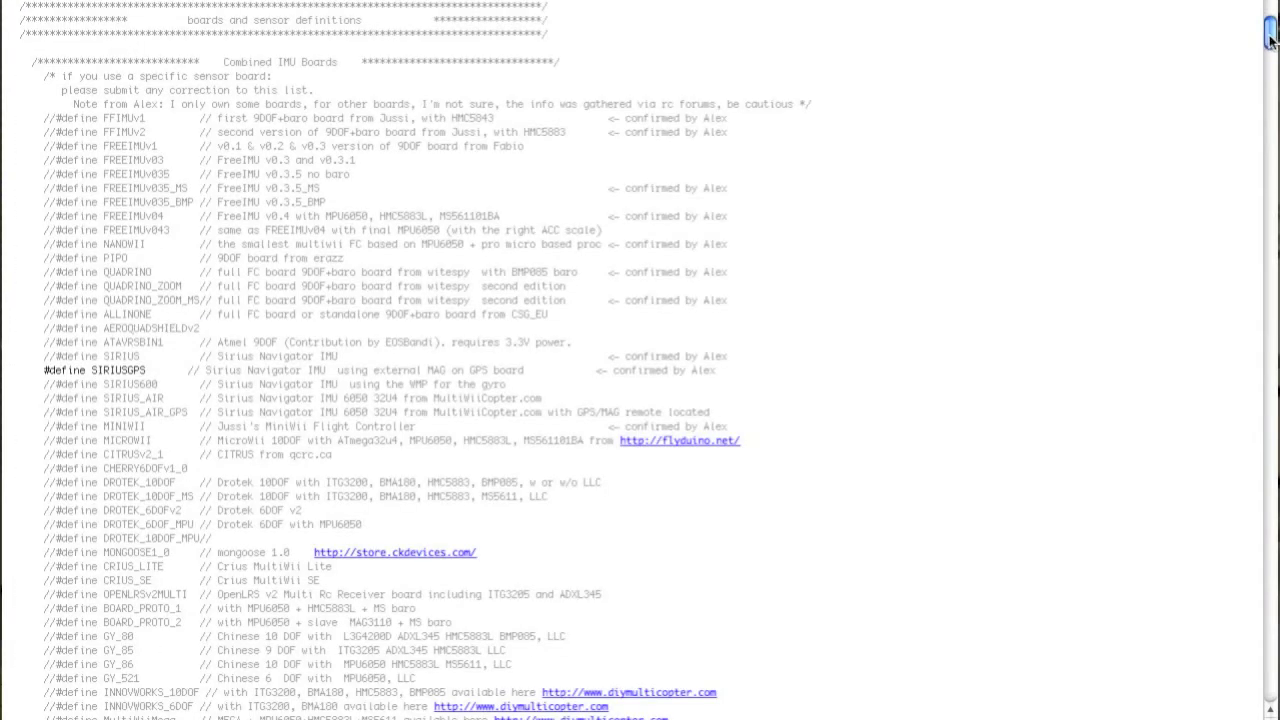
{"action": "scroll", "coordinate": [640, 360], "scroll_direction": "up", "scroll_amount": 1}
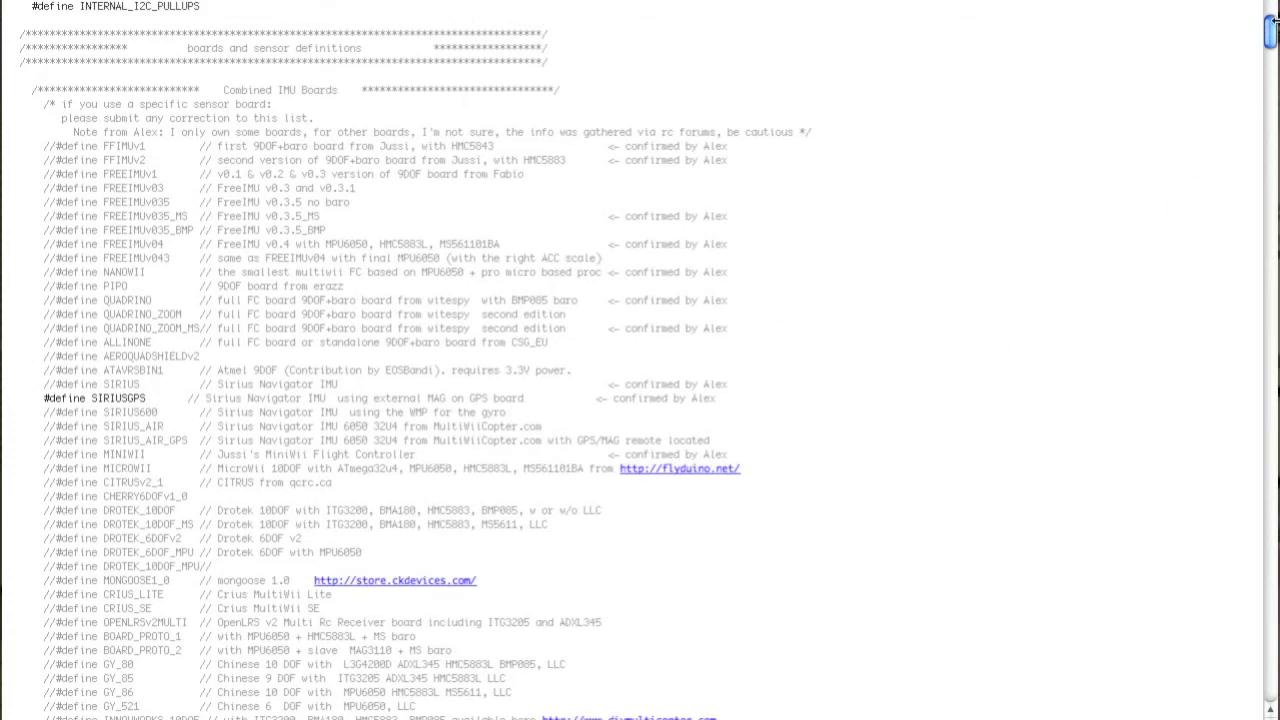
Scroll to the TRI section showing YAW_DIRECTION -1 and tail servo limits 1100–1900, middle 1500.
{"action": "left_click_drag", "start_coordinate": [1272, 35], "coordinate": [1270, 122]}
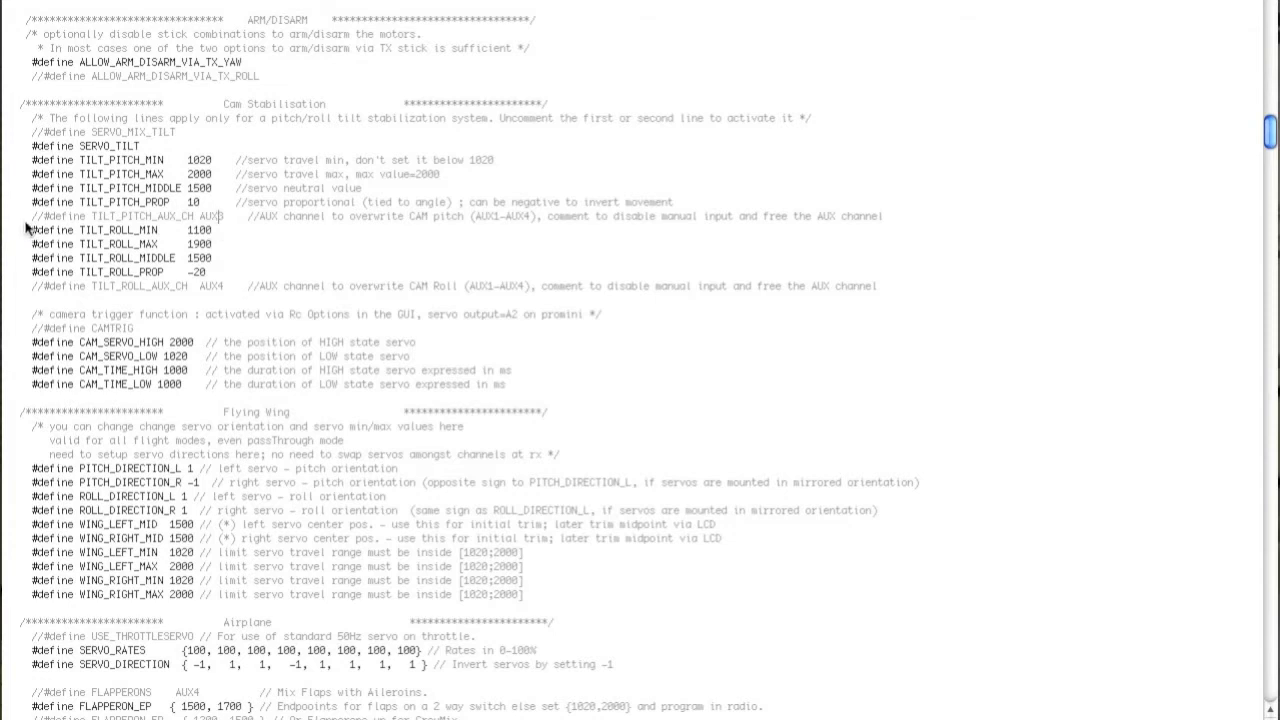
Highlight the TILT_PITCH_AUX_CH line in config.h to point it out.
{"action": "left_click_drag", "start_coordinate": [36, 214], "coordinate": [170, 231]}
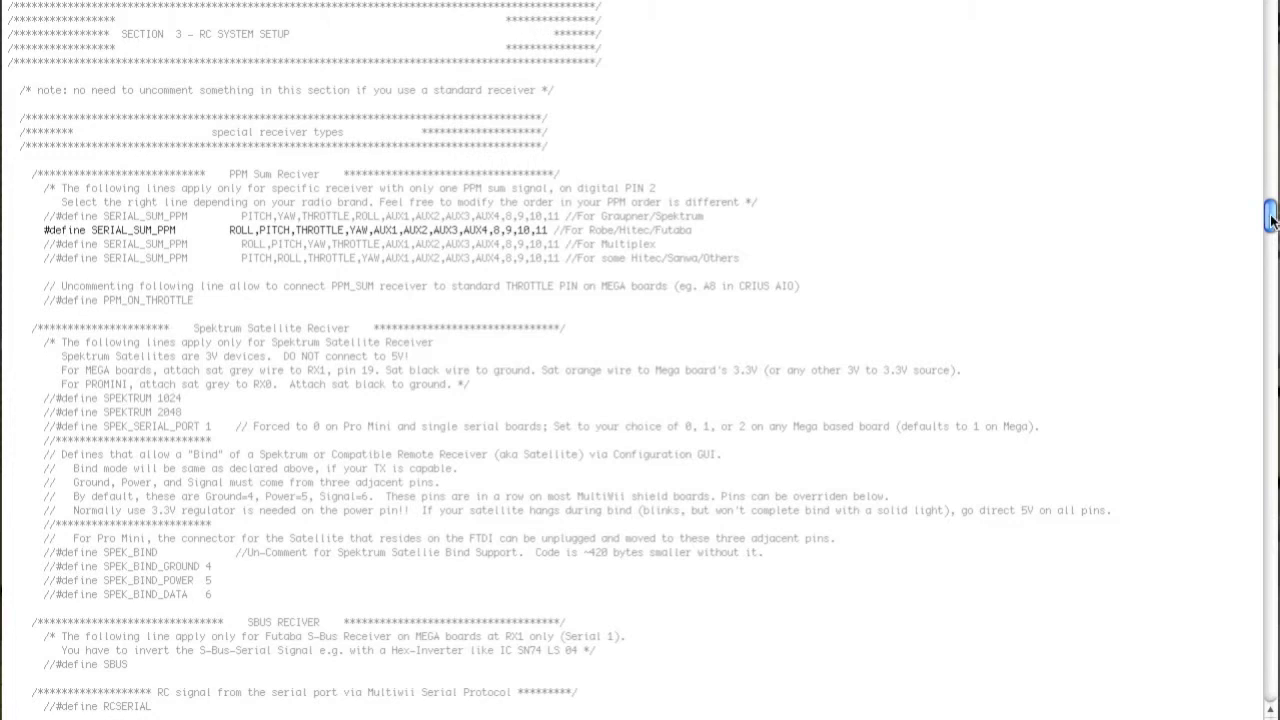
Scroll through Section 4 to the commented-out Teensy 2.0 and ProMicro/Atmega32u4 options.
{"action": "left_click_drag", "start_coordinate": [1269, 220], "coordinate": [1275, 228]}
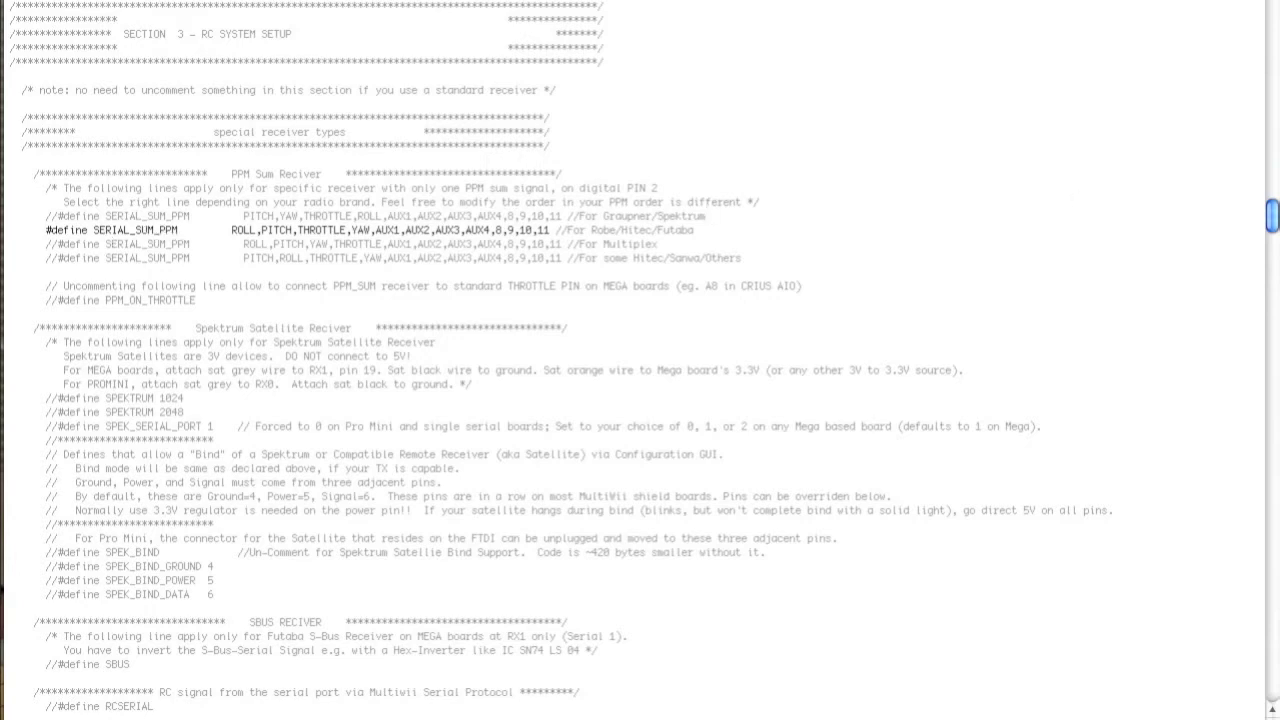
{"action": "left_click_drag", "start_coordinate": [1272, 214], "coordinate": [1272, 255]}
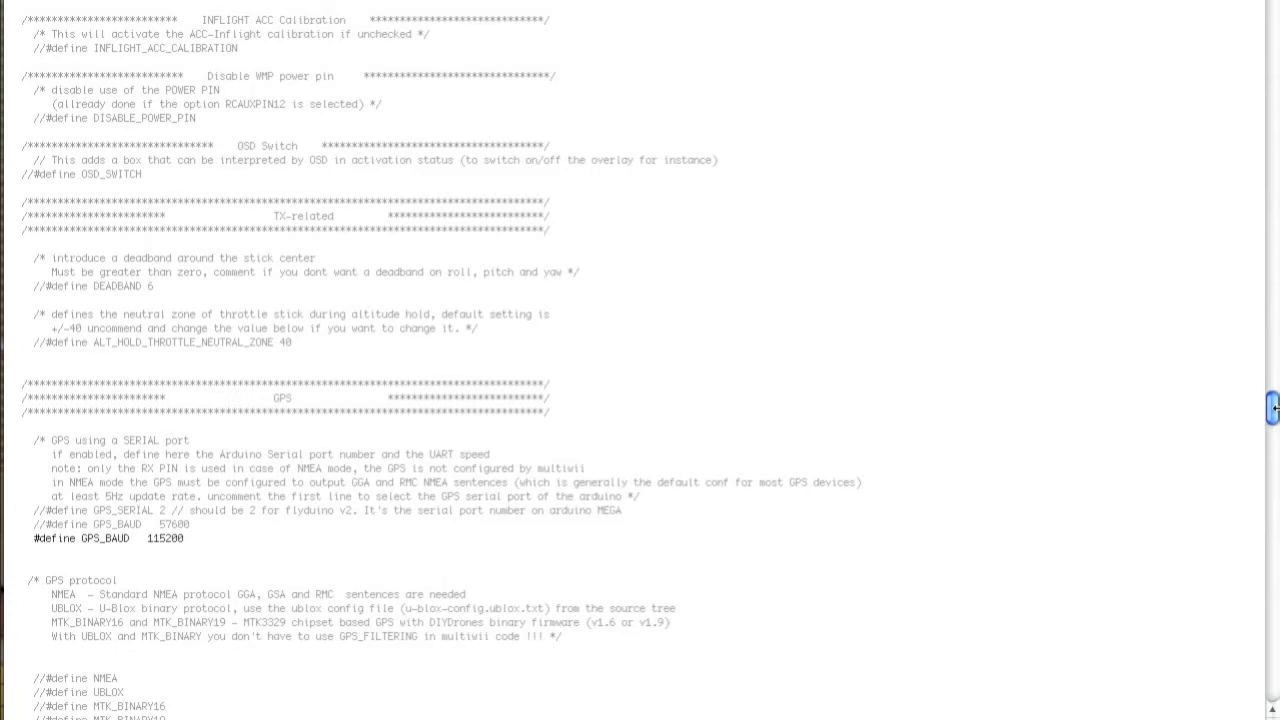
Scroll to the GPS section to check GPS_BAUD 115200 and I2C_GPS are defined.
{"action": "left_click_drag", "start_coordinate": [1273, 410], "coordinate": [1272, 424]}
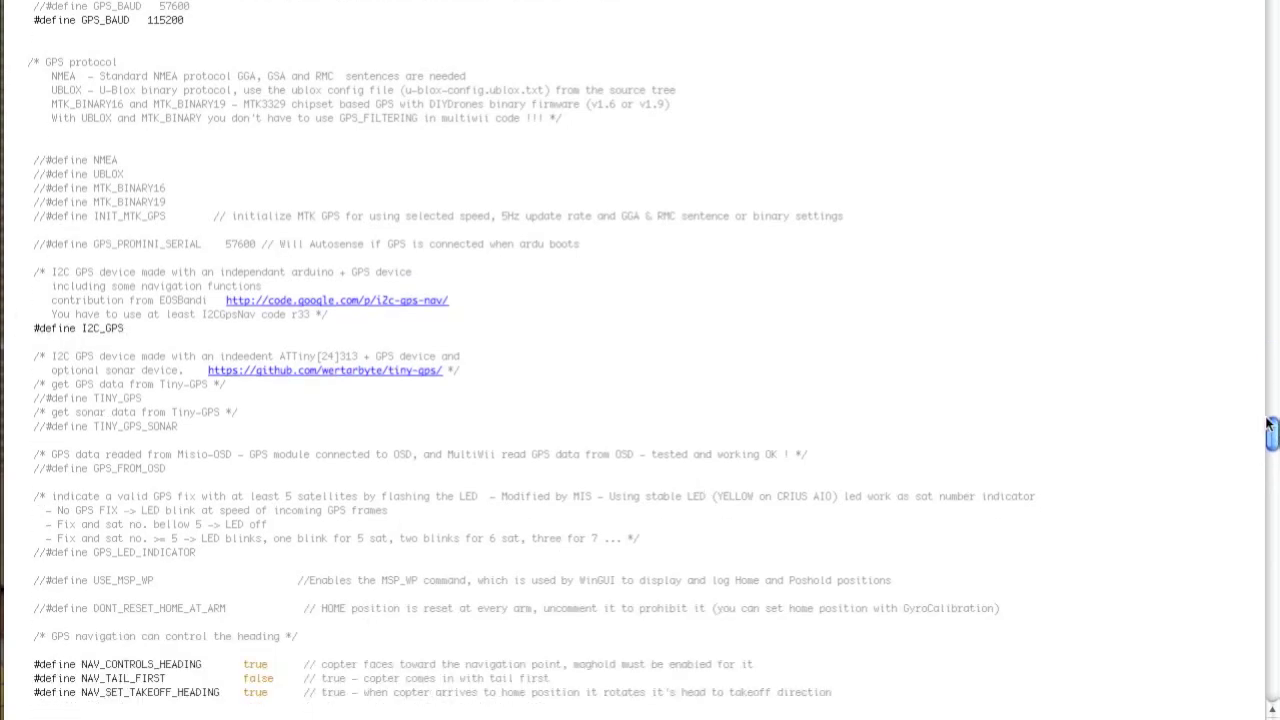
Point out the commented-out GPS_LED_INDICATOR line, then continue down to the LCD/OLED settings.
{"action": "left_click_drag", "start_coordinate": [1271, 431], "coordinate": [1271, 437]}
{"action": "scroll", "coordinate": [217, 251], "scroll_direction": "down", "scroll_amount": 2}
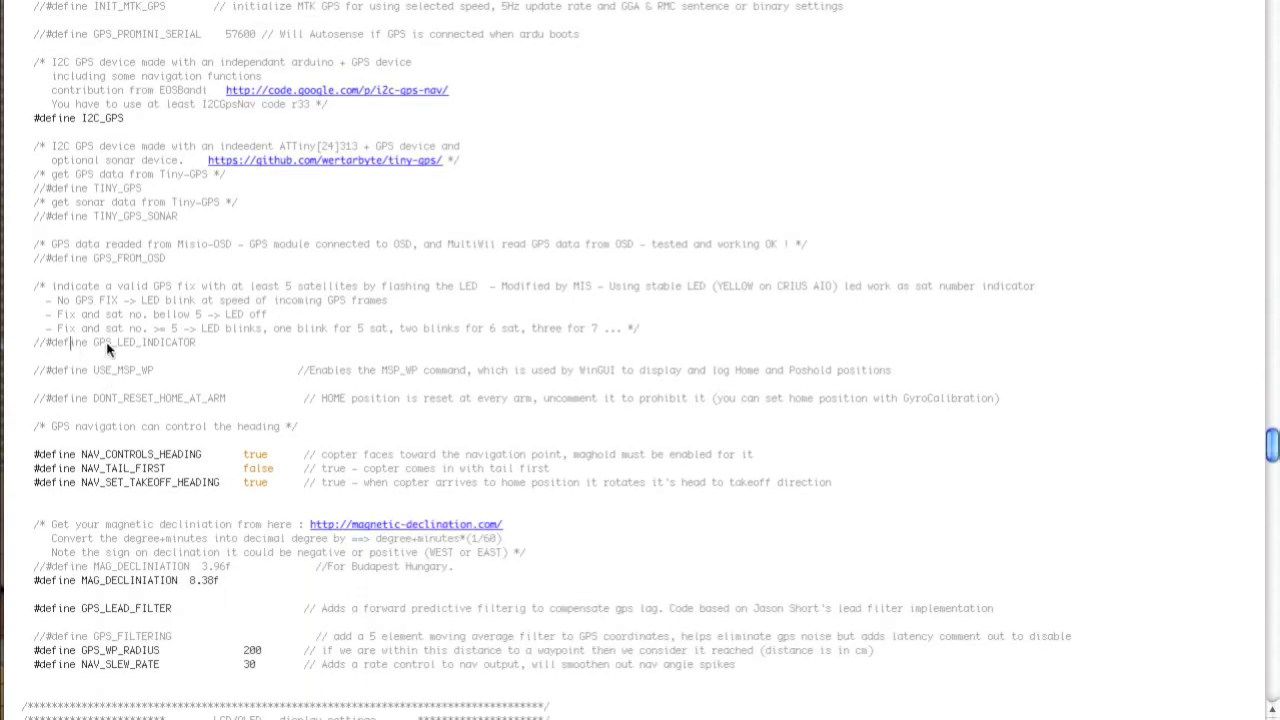
{"action": "left_click_drag", "start_coordinate": [106, 341], "coordinate": [220, 350]}
{"action": "left_click", "coordinate": [220, 350]}
{"action": "left_click_drag", "start_coordinate": [1271, 445], "coordinate": [1273, 478]}
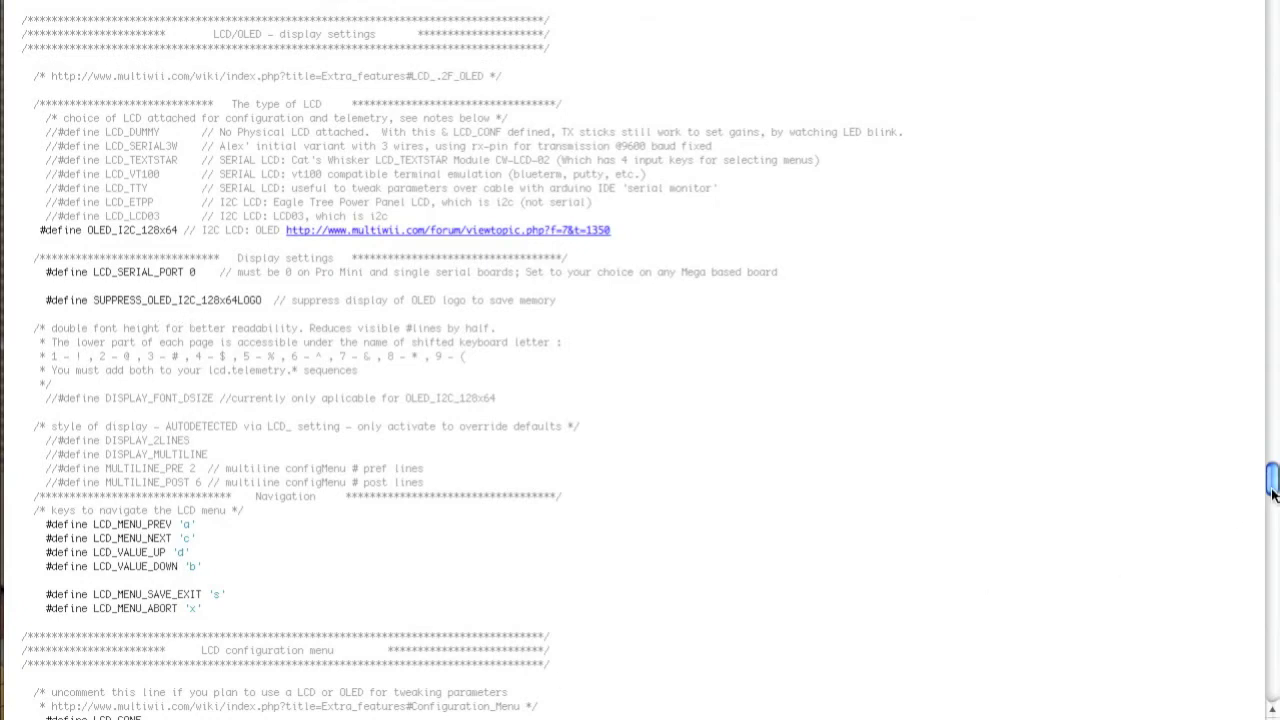
Scroll to the LCD telemetry block and point out the "034" LCD_TELEMETRY_STEP sequence.
{"action": "left_click_drag", "start_coordinate": [1273, 490], "coordinate": [1273, 525]}
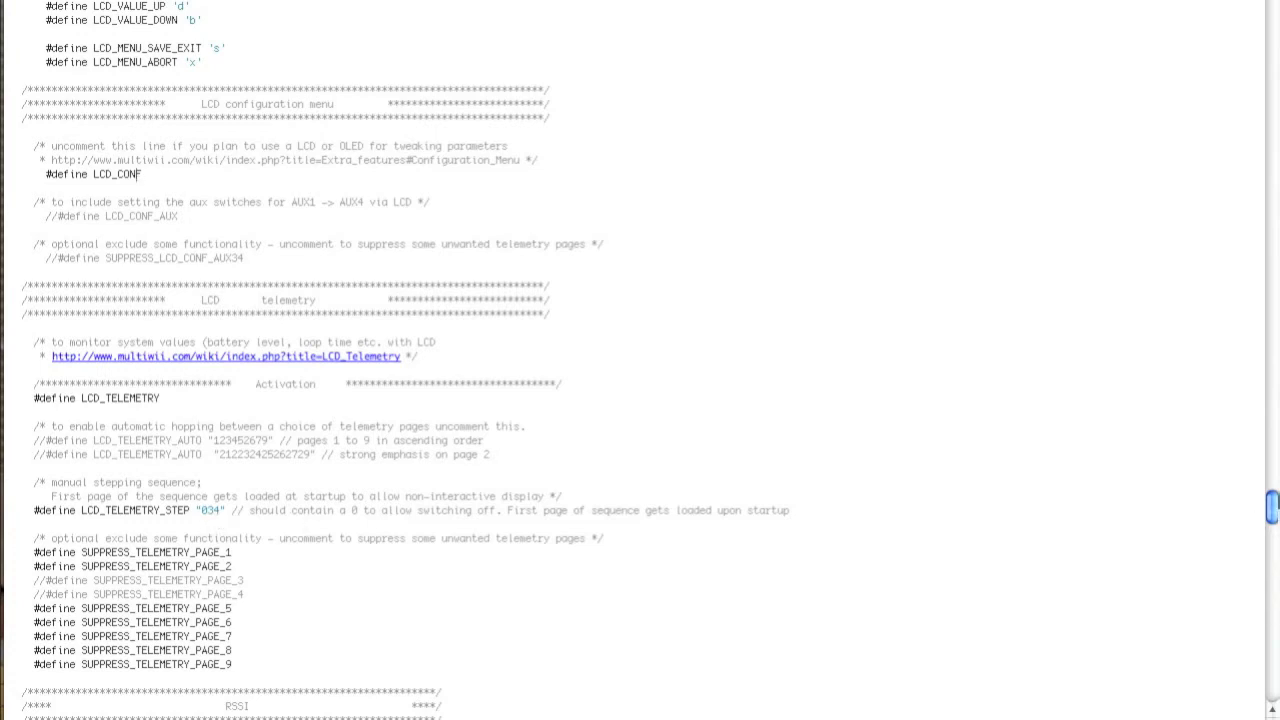
{"action": "left_click_drag", "start_coordinate": [1273, 514], "coordinate": [1274, 525]}
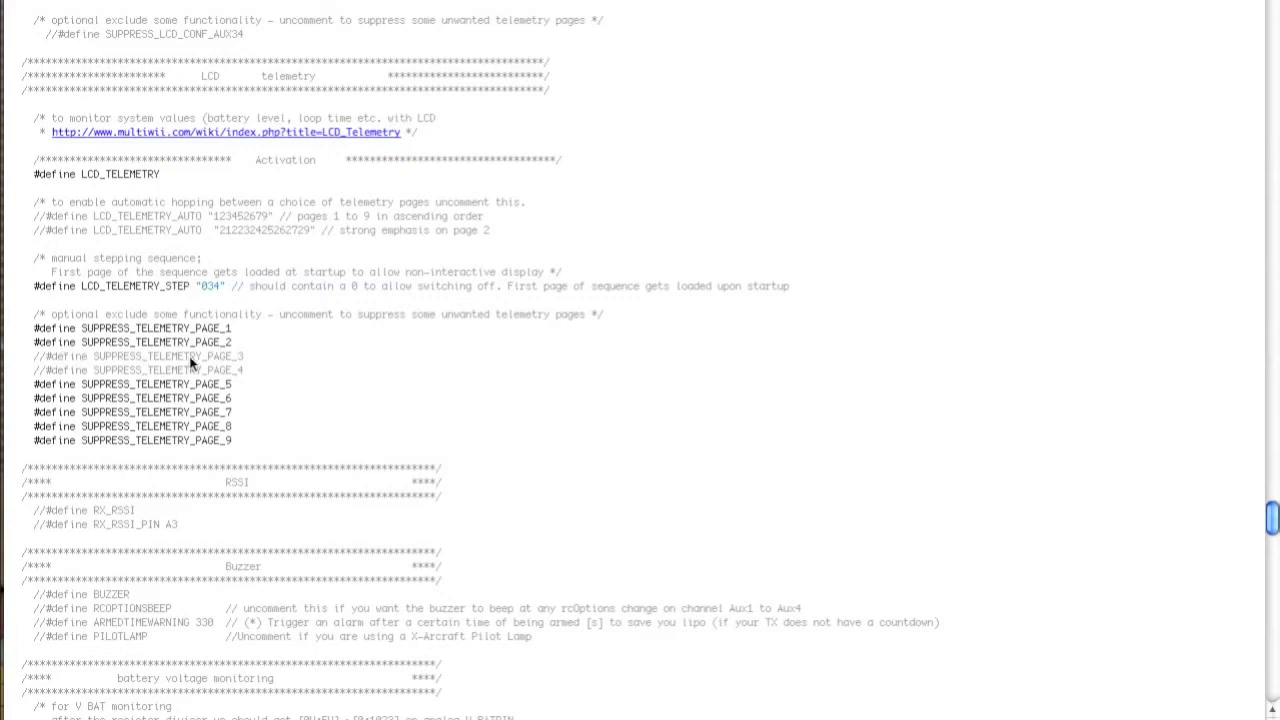
{"action": "double_click", "coordinate": [210, 289]}
{"action": "left_click", "coordinate": [1072, 402]}
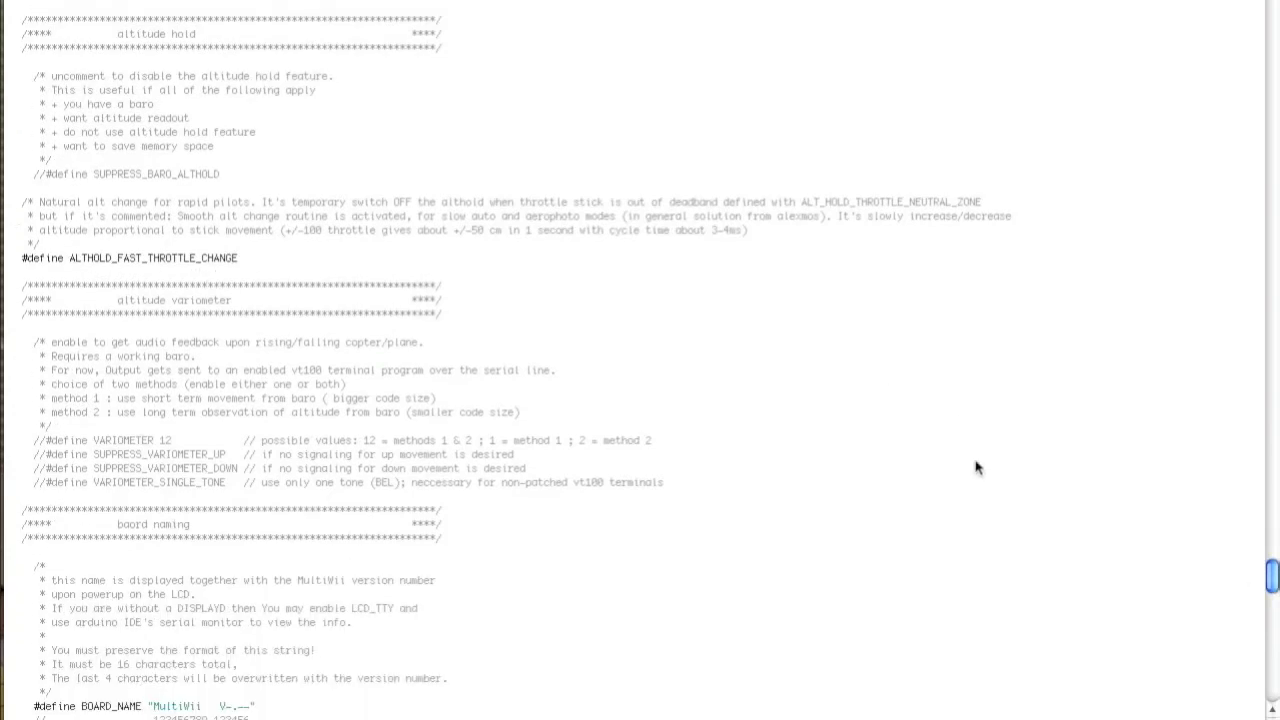
{"action": "left_click_drag", "start_coordinate": [1274, 574], "coordinate": [1274, 607]}
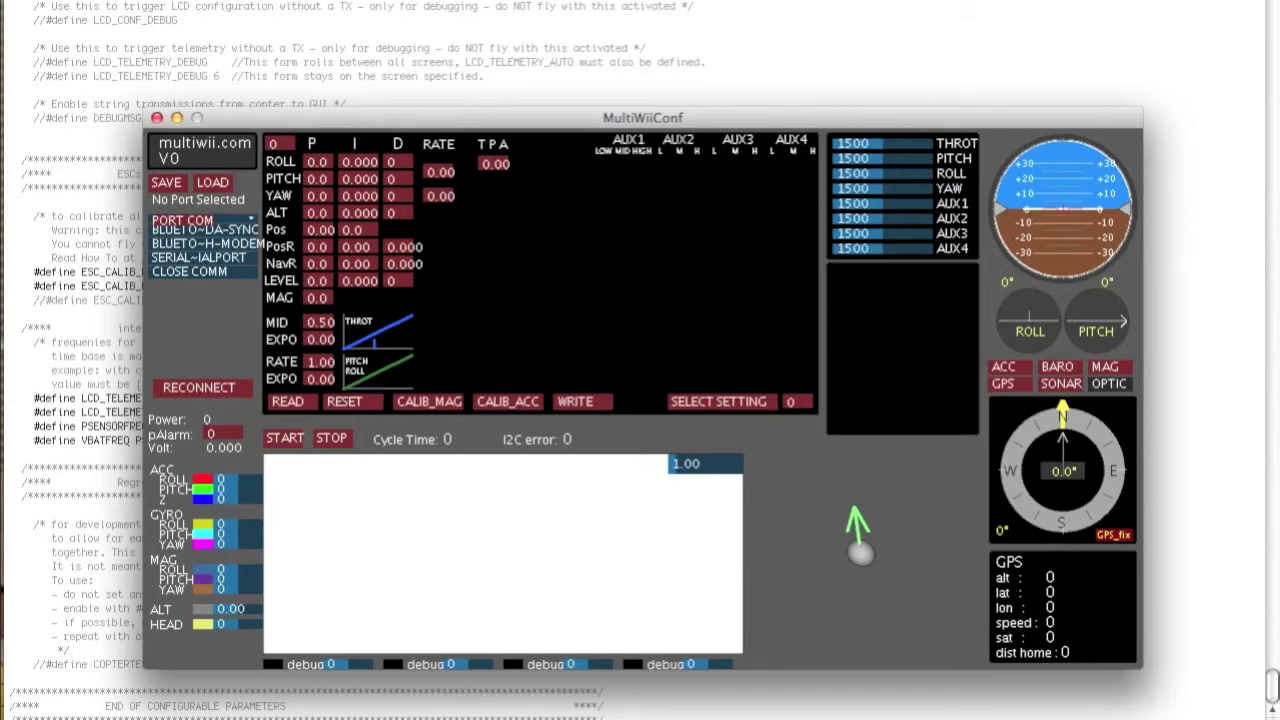
Reposition the MultiWiiConf window over the editor, shifting it left, then up and right.
{"action": "left_click_drag", "start_coordinate": [495, 127], "coordinate": [478, 121]}
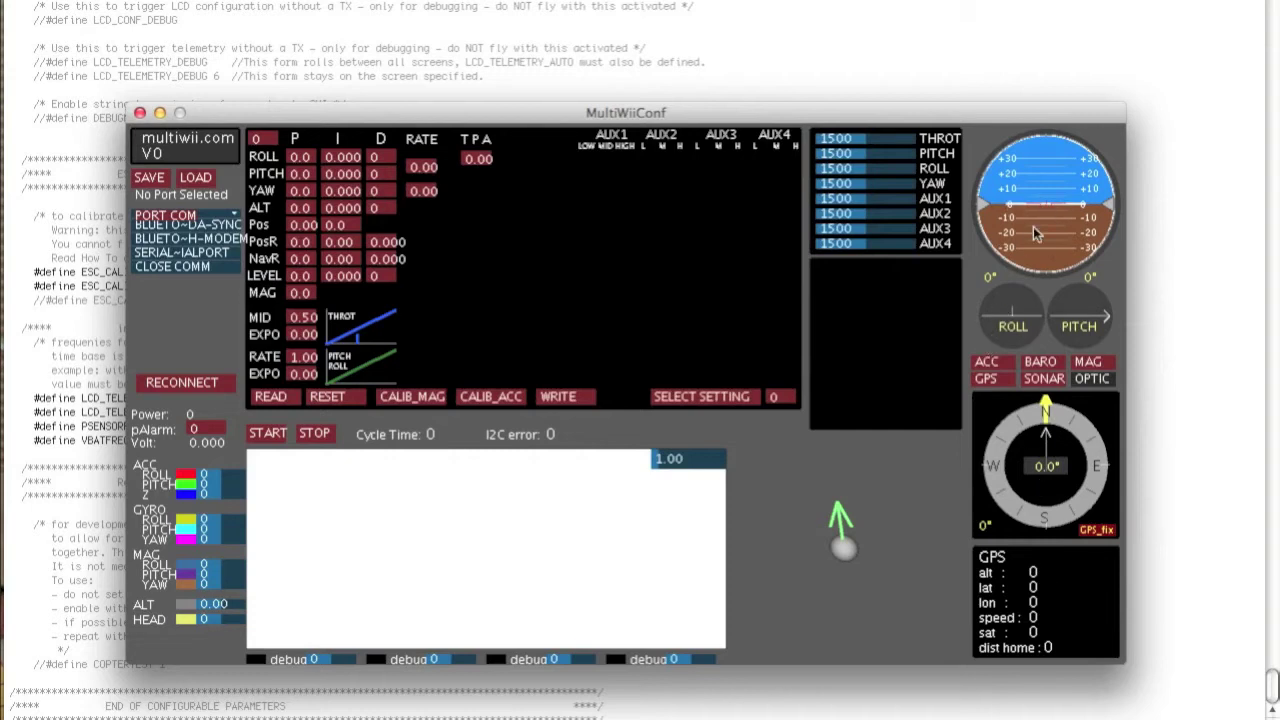
{"action": "left_click", "coordinate": [1043, 378]}
{"action": "left_click_drag", "start_coordinate": [811, 120], "coordinate": [822, 88]}
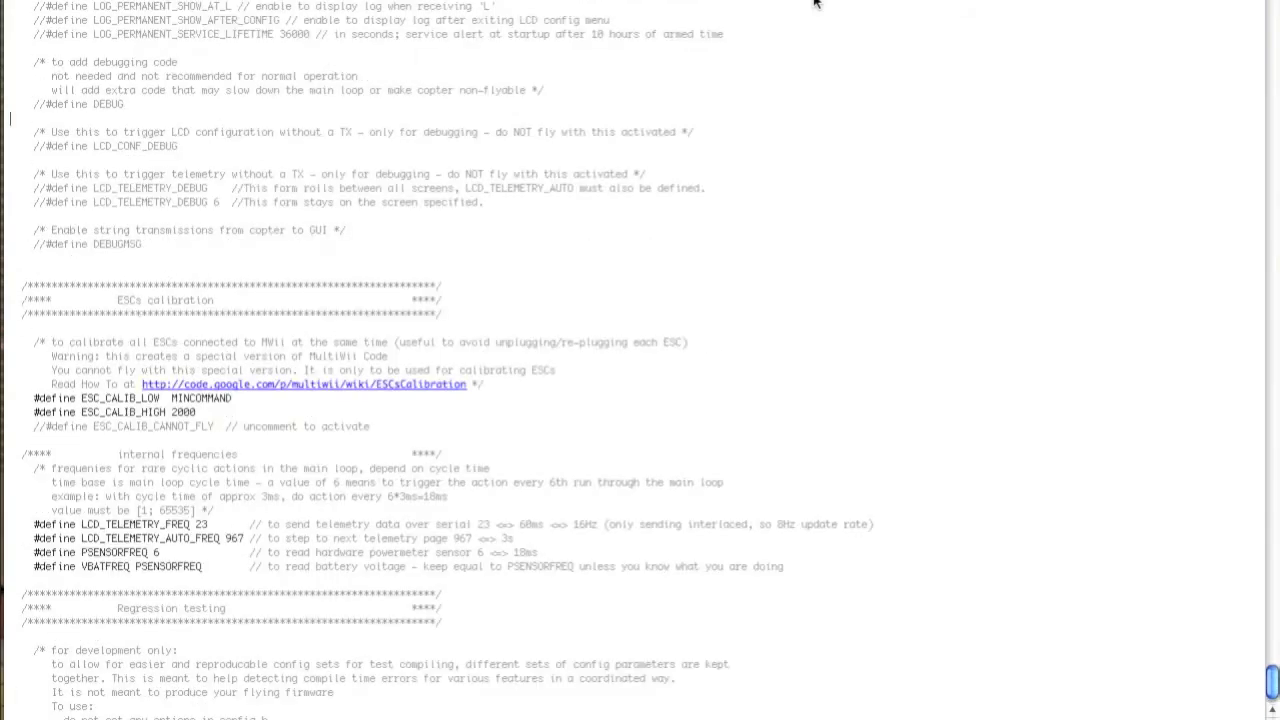
{"action": "scroll", "coordinate": [815, 3], "scroll_direction": "up", "scroll_amount": 5}
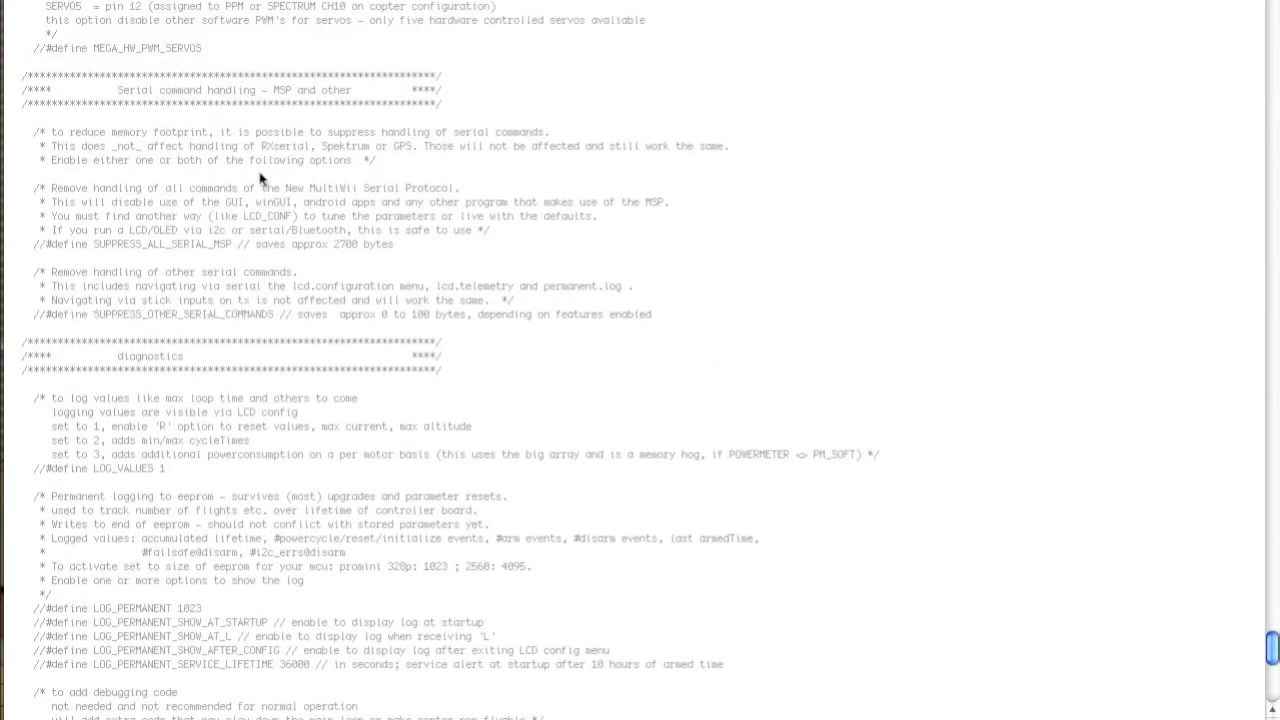
Scroll up and uncomment the MULTIPLE_CONFIGURATION_PROFILES define in config.h.
{"action": "scroll", "coordinate": [261, 178], "scroll_direction": "up", "scroll_amount": 9}
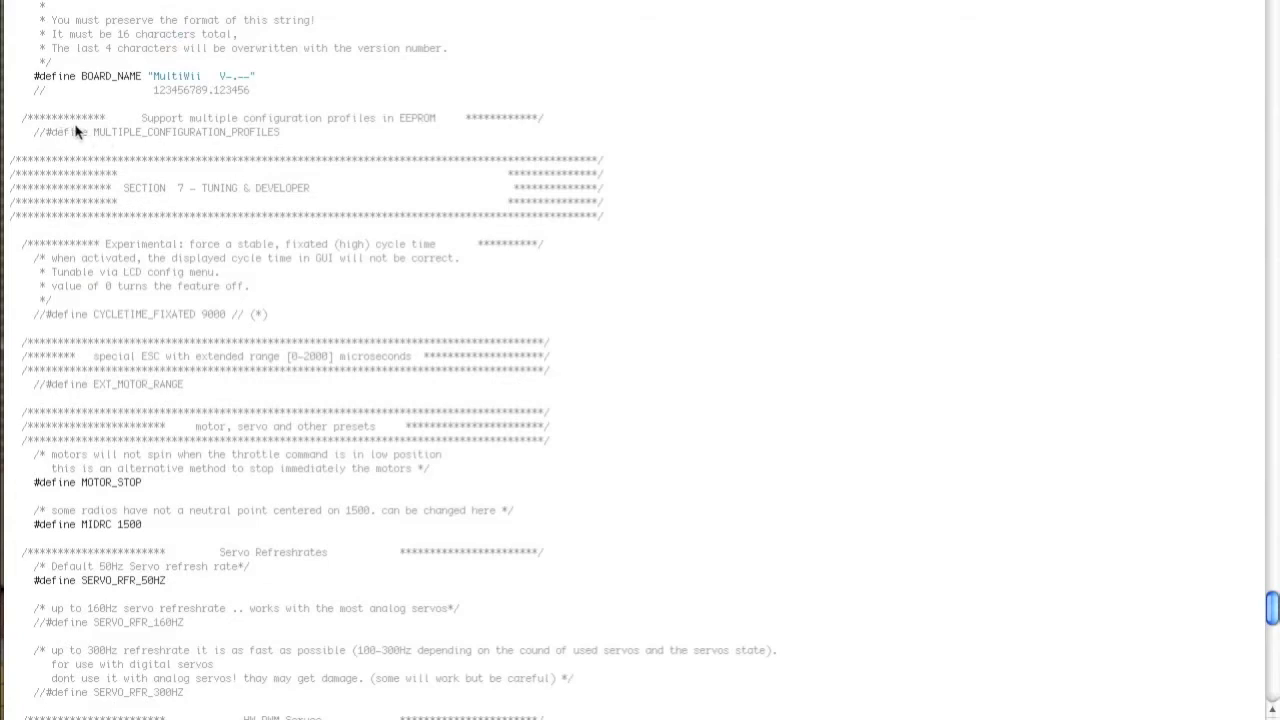
{"action": "left_click_drag", "start_coordinate": [89, 132], "coordinate": [291, 141]}
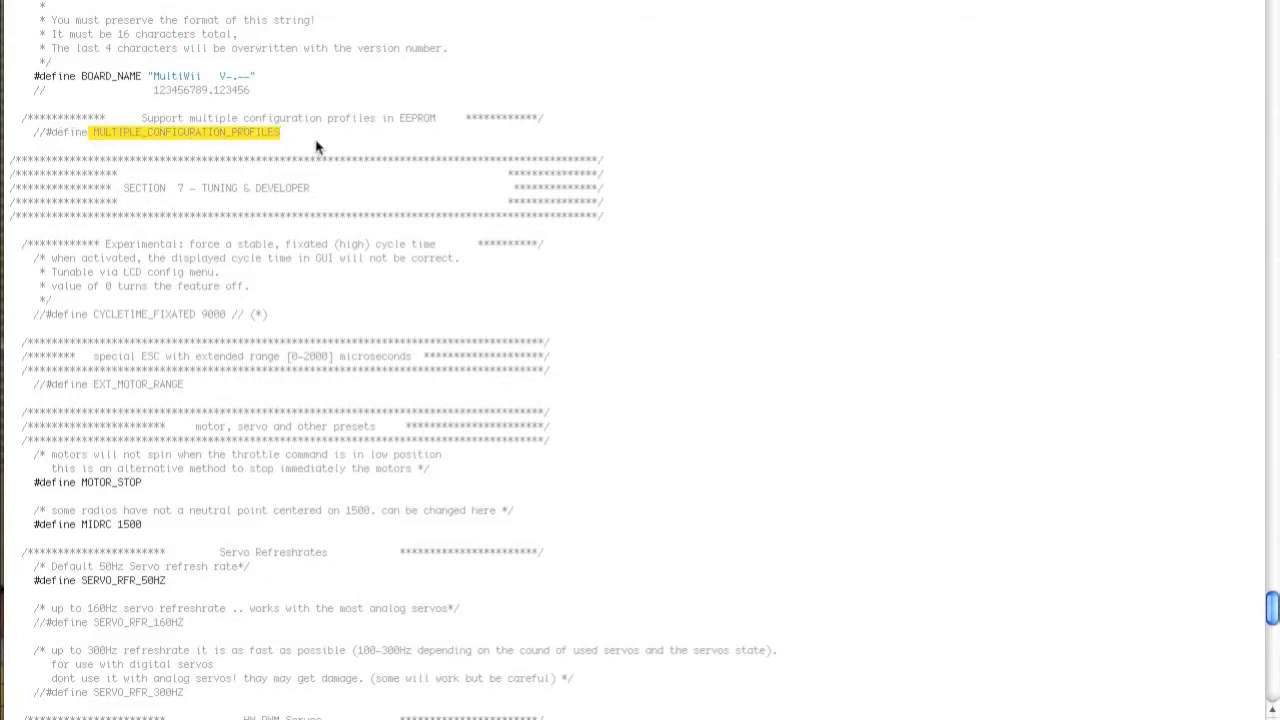
{"action": "left_click", "coordinate": [42, 136]}
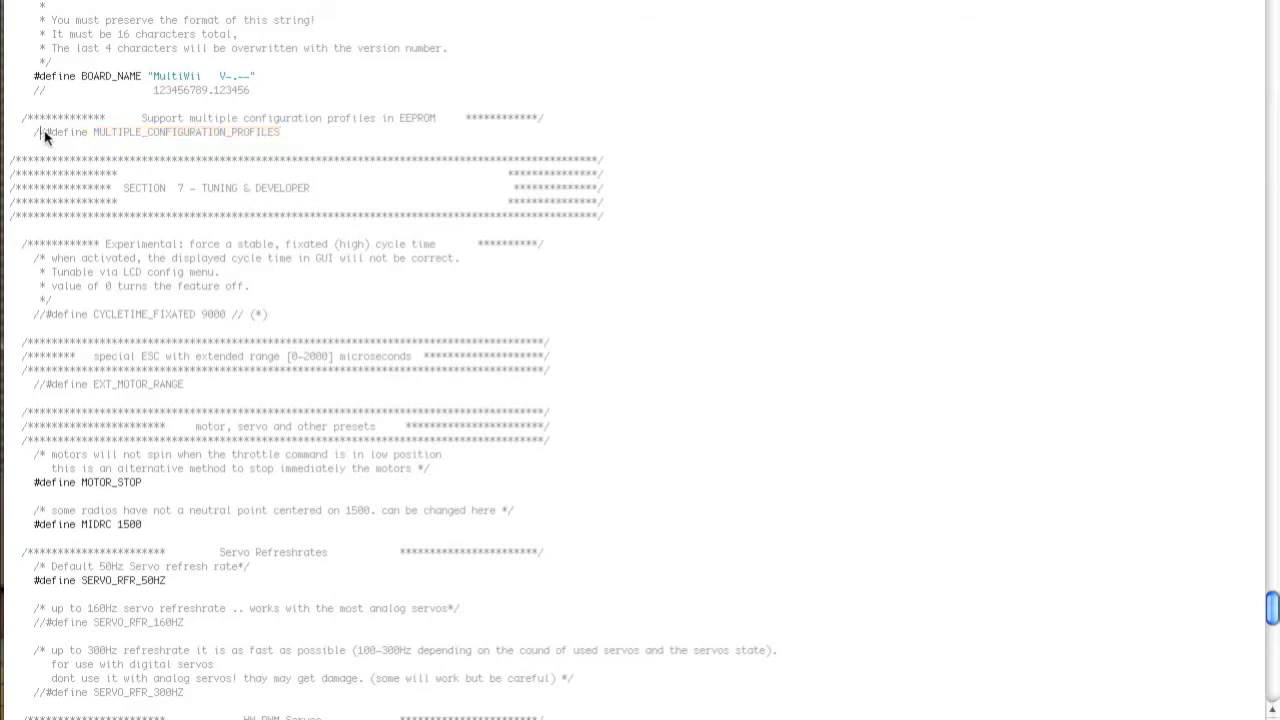
{"action": "key", "text": "Delete"}
{"action": "key", "text": "Delete"}
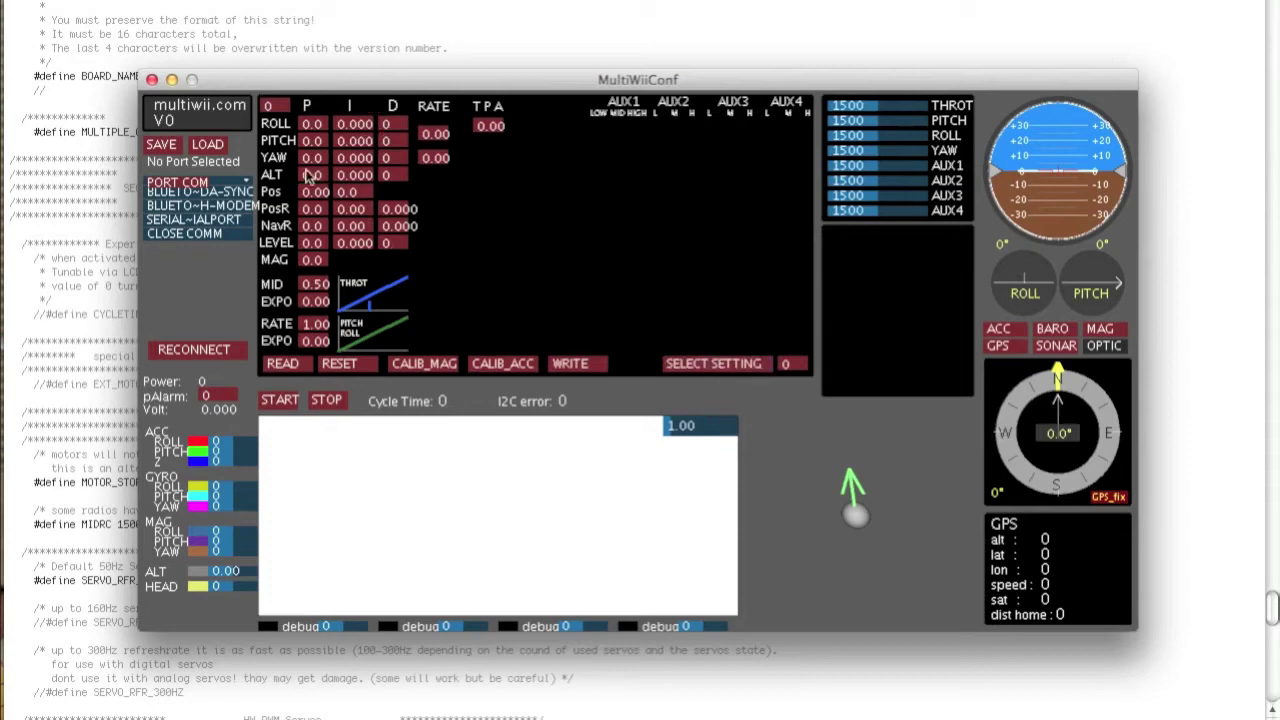
Back in the editor, comment out MULTIPLE_CONFIGURATION_PROFILES again by adding // before it.
{"action": "left_click", "coordinate": [90, 231]}
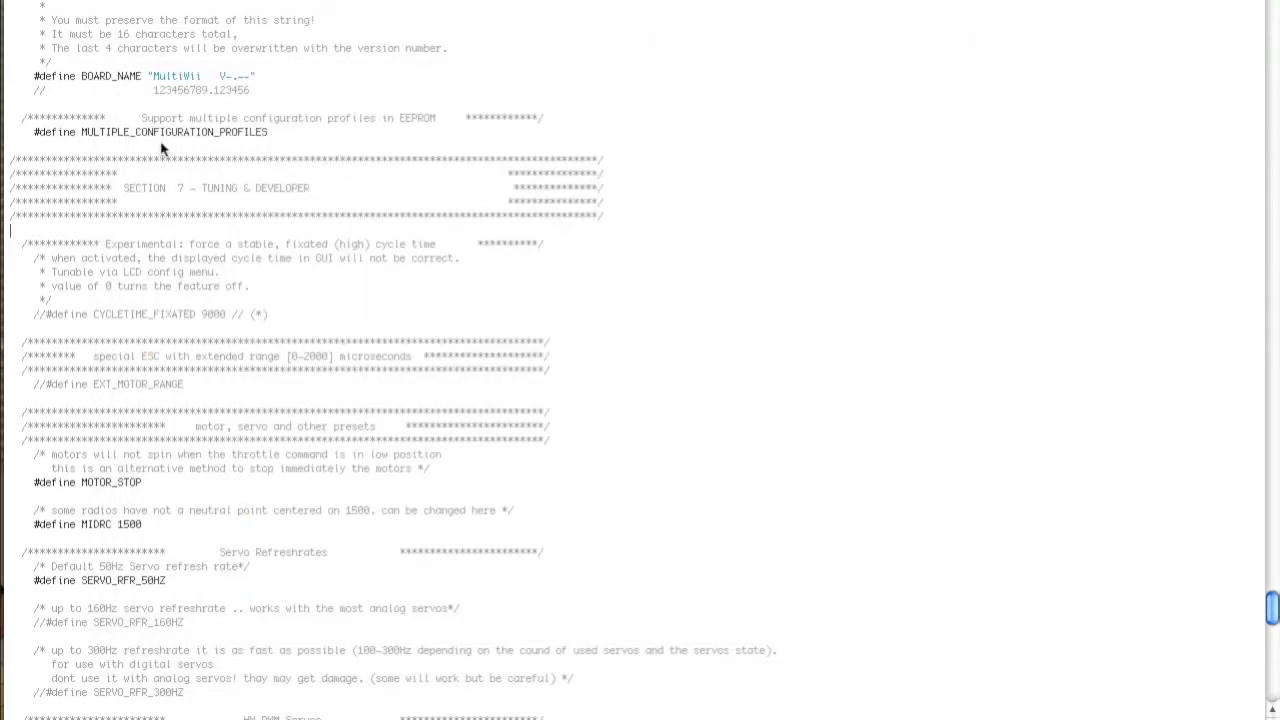
{"action": "left_click", "coordinate": [34, 136]}
{"action": "type", "text": "//"}
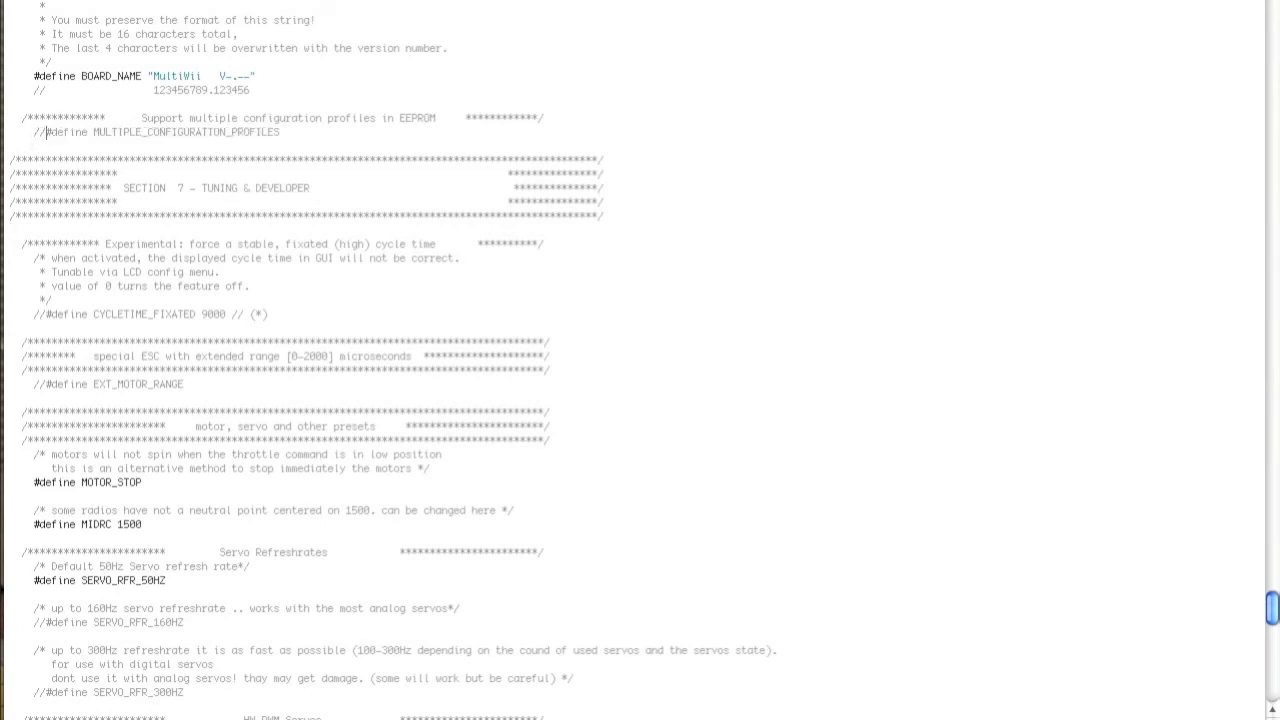